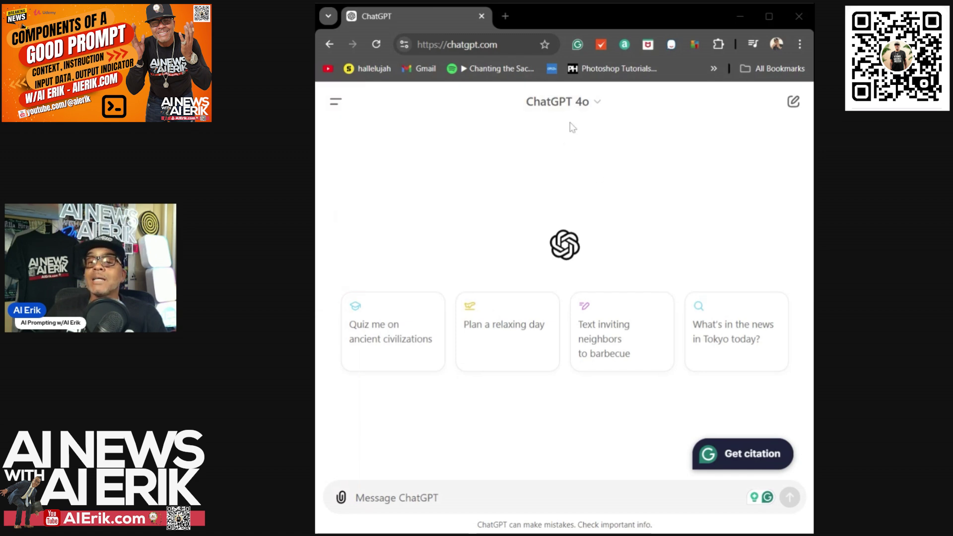
left_click(600, 103)
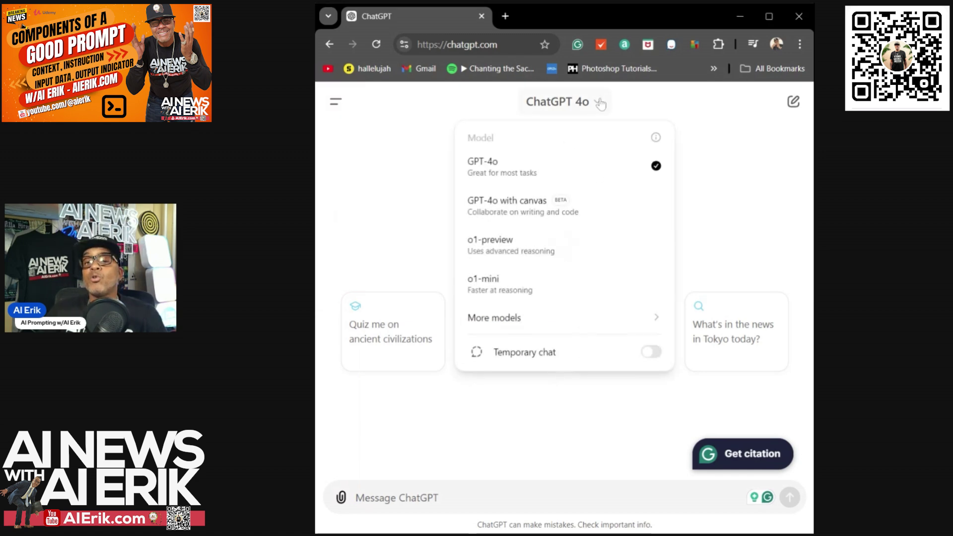
left_click(599, 102)
left_click(600, 102)
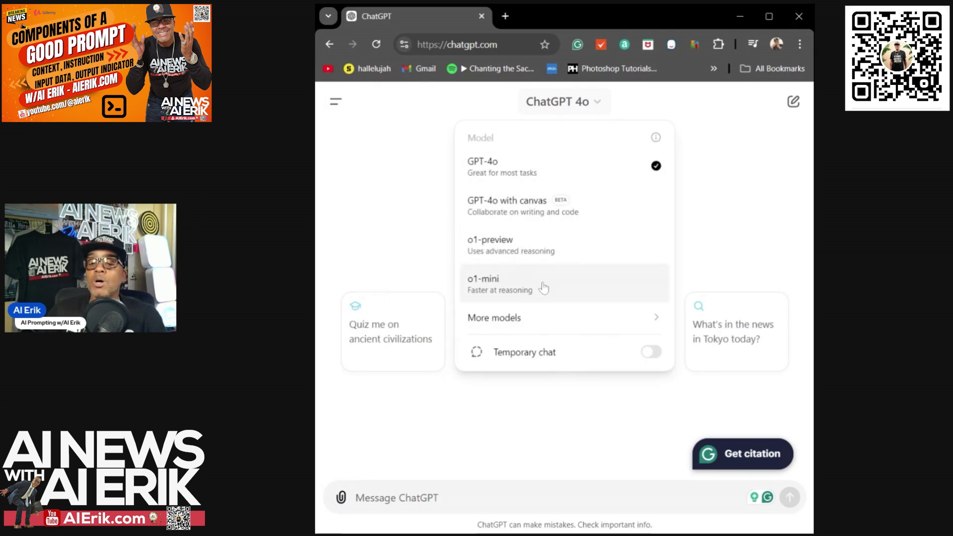
left_click(598, 104)
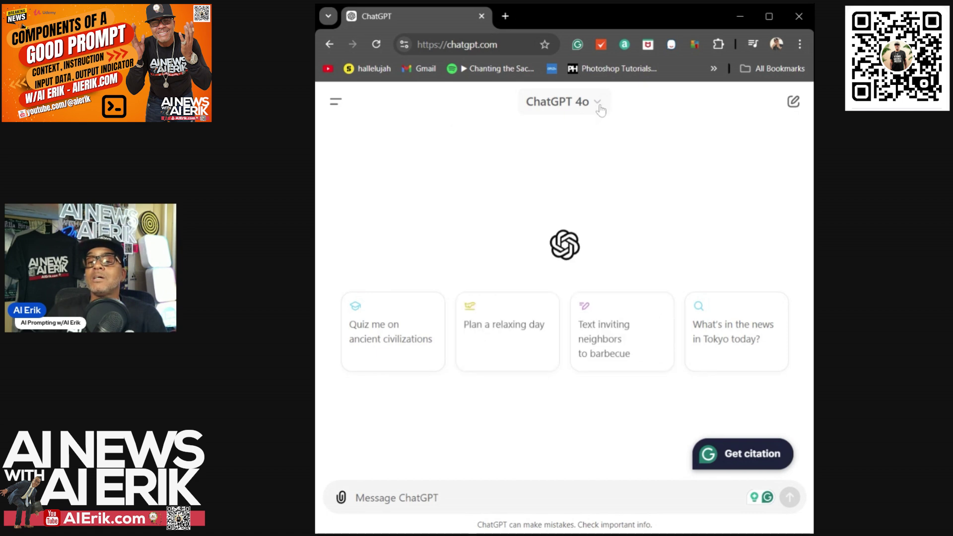
left_click(337, 104)
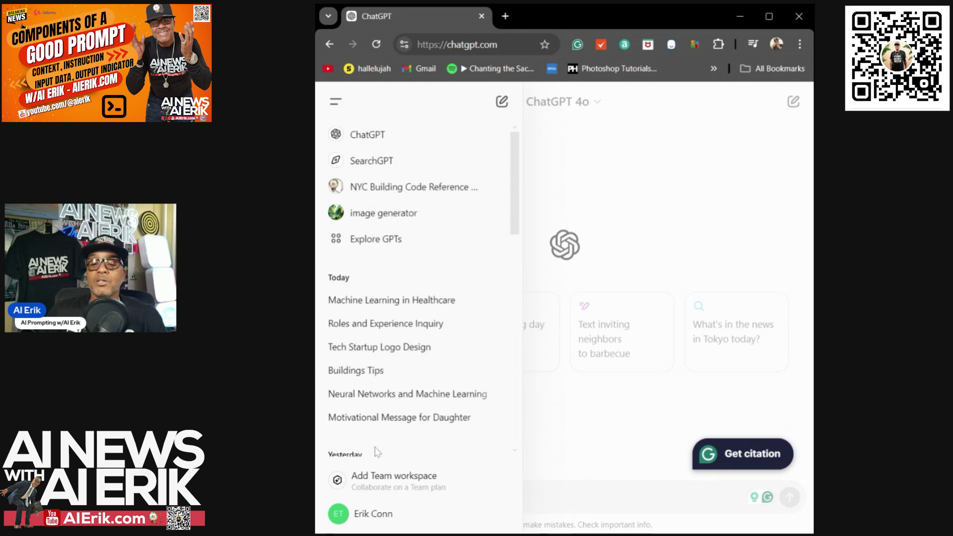
left_click(342, 110)
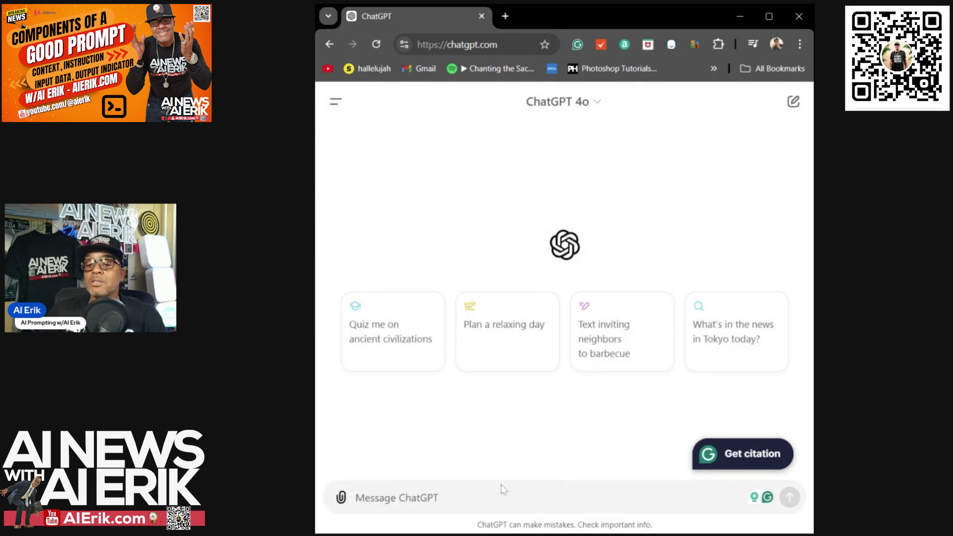
left_click(752, 469)
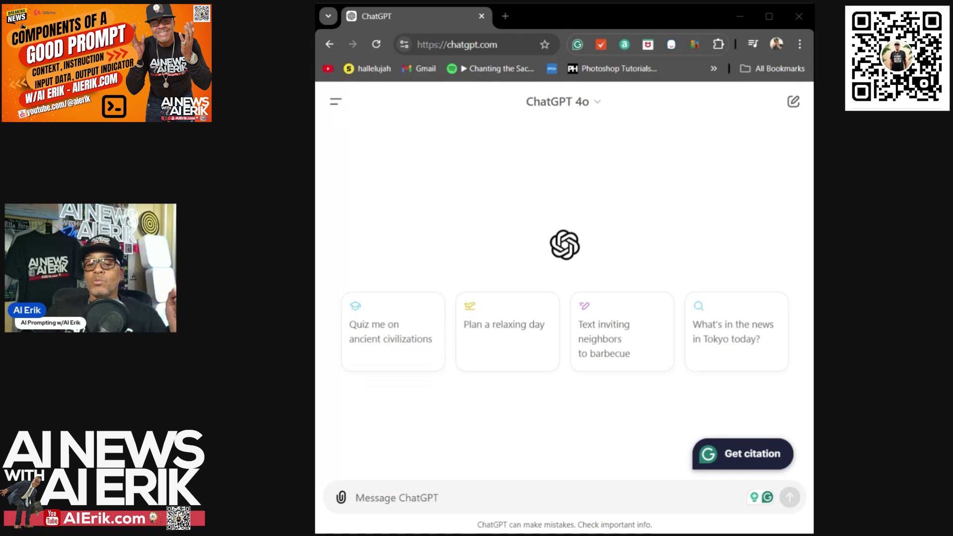
Write a prompt giving a blog post on AI in healthcare as context and requesting a short paragraph on machine learning predicting patient outcomes
left_click(420, 496)
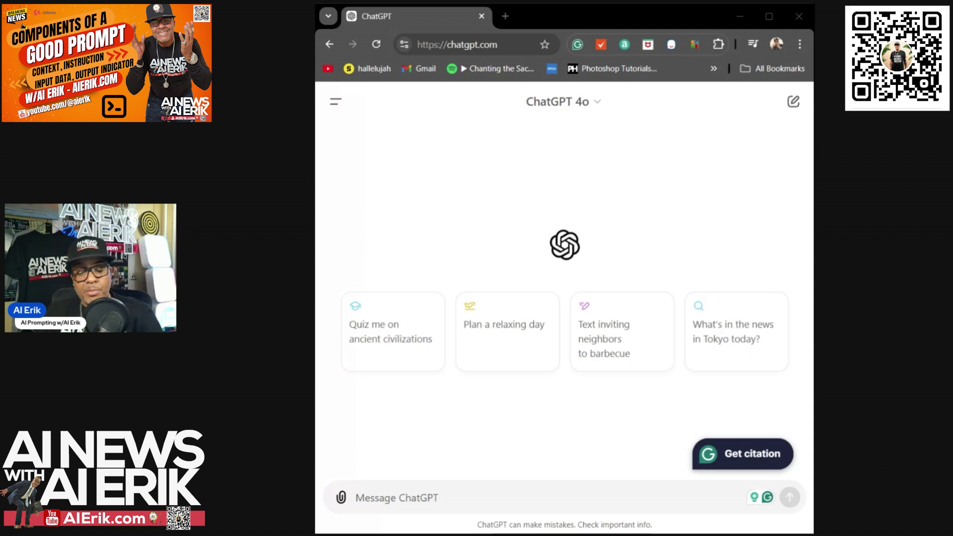
type("\"I'm writing a blog post on the importance of AI in healthcare. In particular, I want to focus on how machine learning is being used to analyze patient data to predict health outcomes.\"")
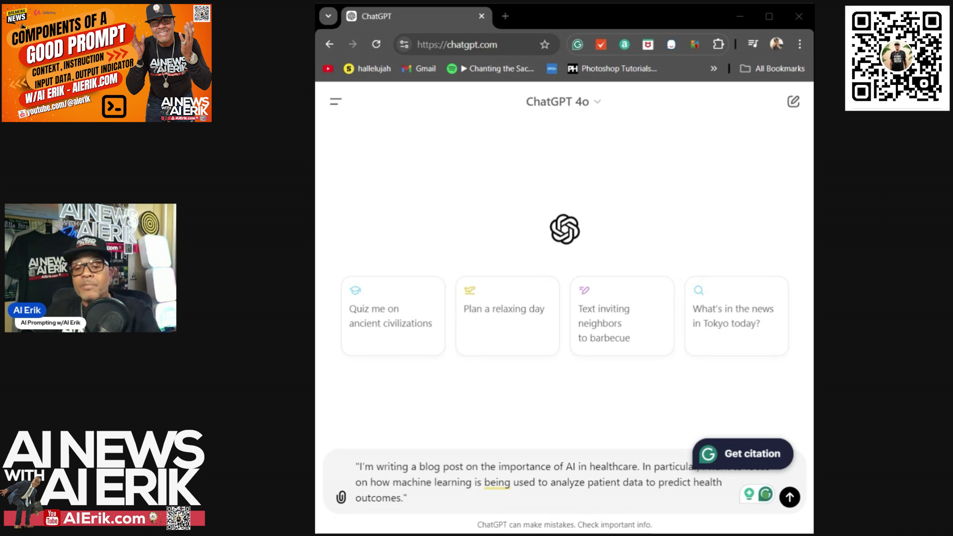
type("\"Please generate a short paragraph explaining how machine learning models can predict patient outcomes based on historical health data.\"")
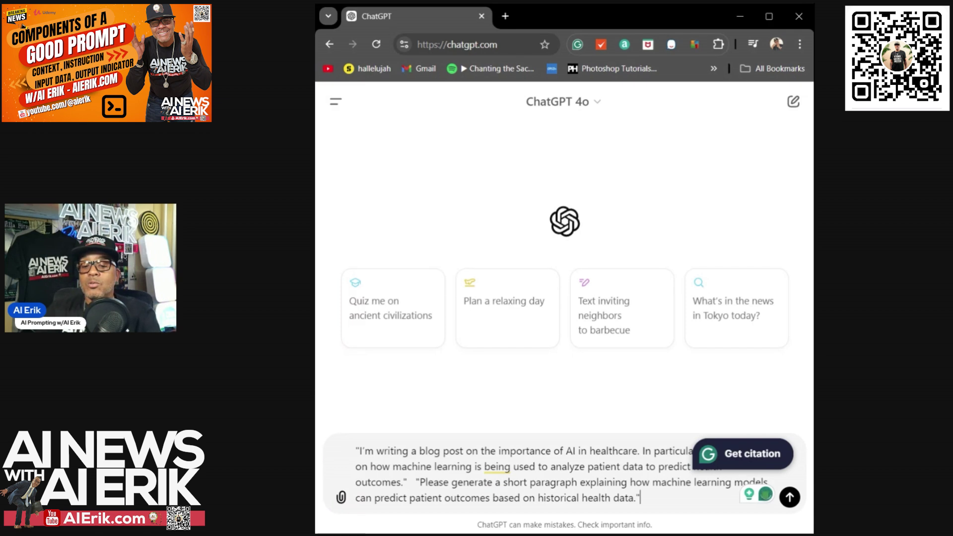
key("BackSpace")
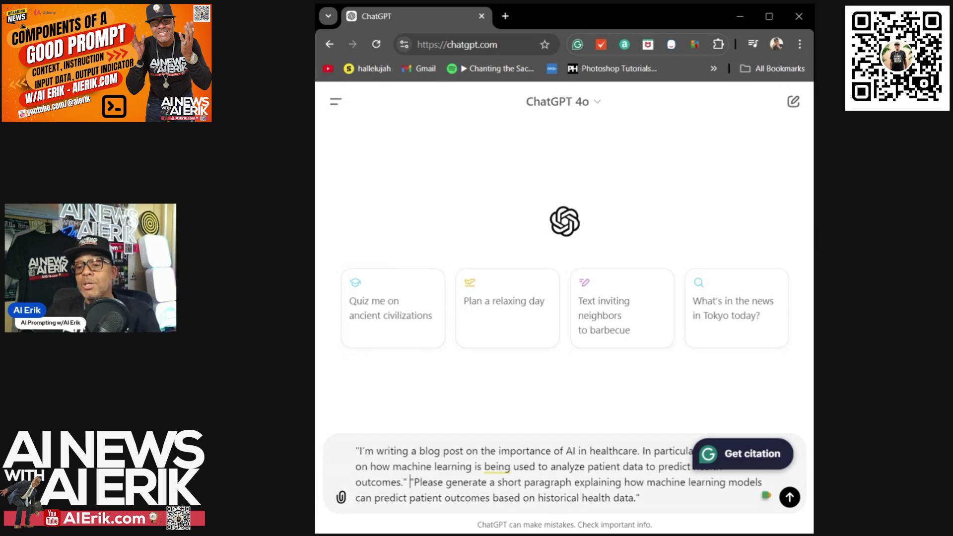
Add disease-diagnosis and hospital-readmission examples plus a concise, formal 4-5 sentence requirement for a professional blog to the prompt, and submit it
left_click(640, 497)
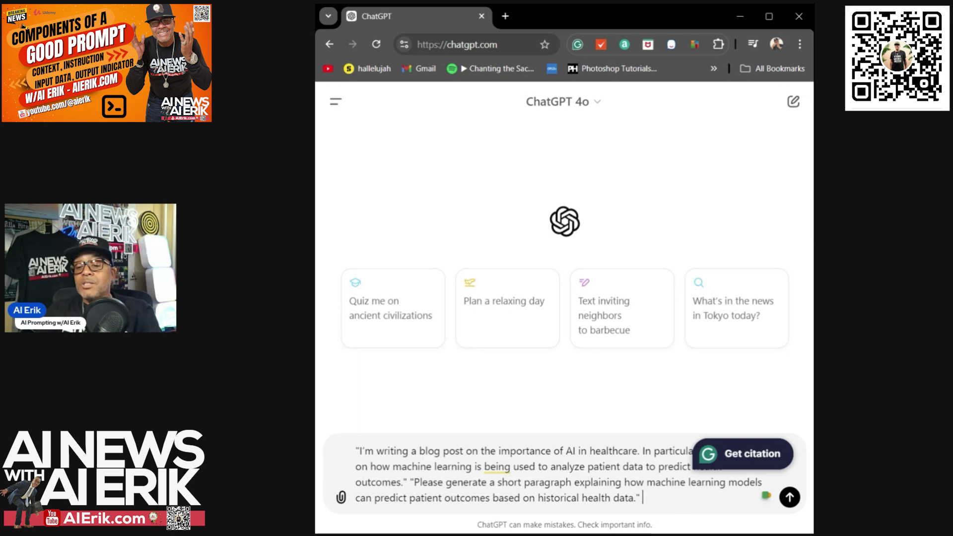
type("\"For reference, include examples such as predictive models for diagnosing diseases or predicting the likelihood of readmission to a hospital.\"")
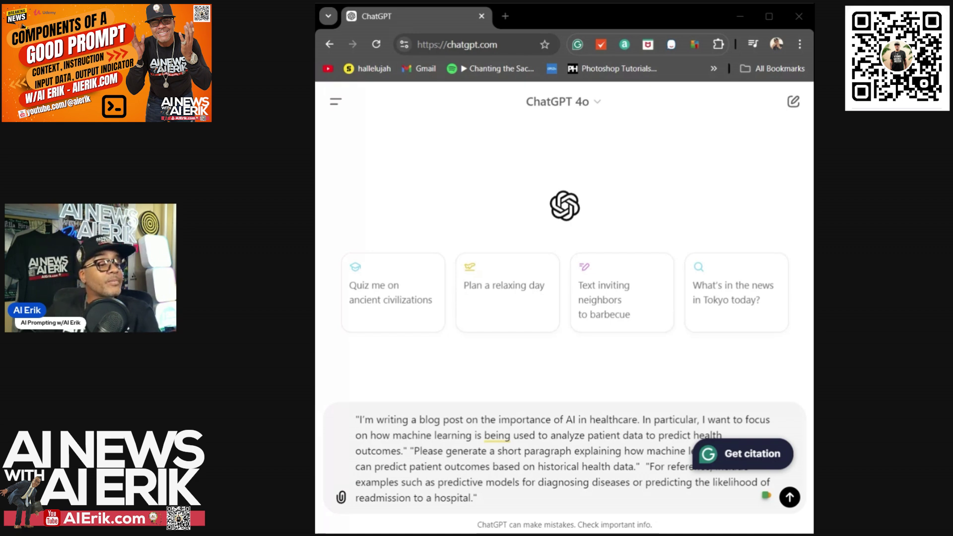
type("\"The response should be concise, around 4-5 sentences, and written in a formal tone suitable for a professional blog.\"")
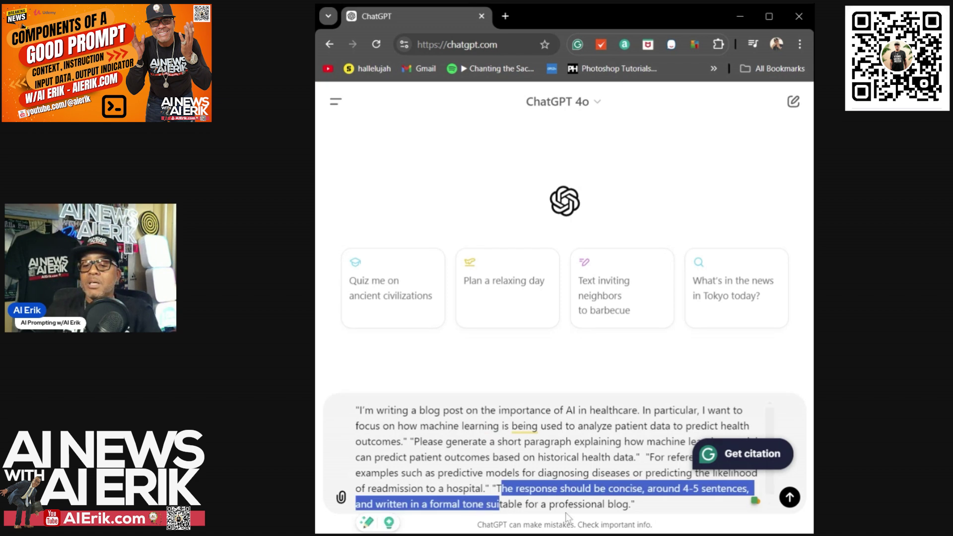
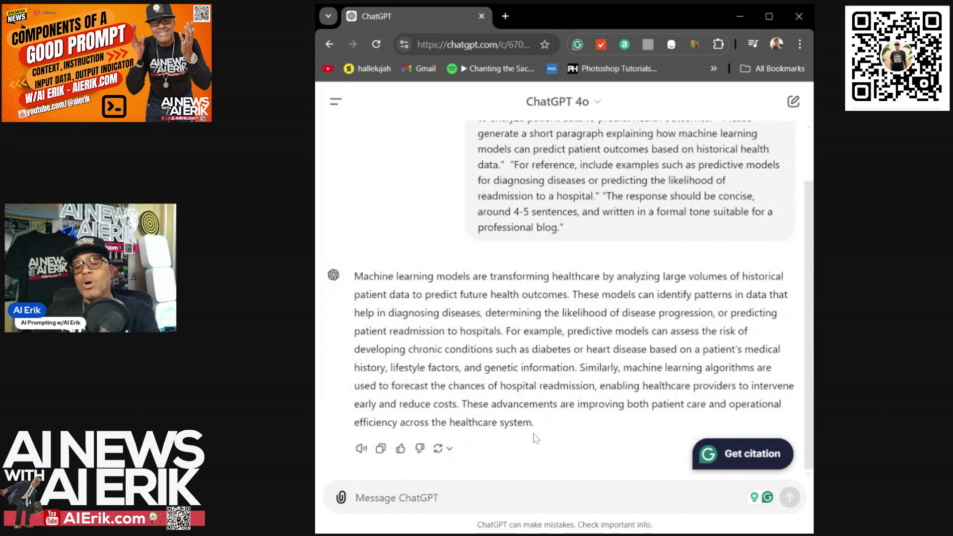
Have the generated healthcare paragraph read aloud and rate it as a good response
left_click(361, 449)
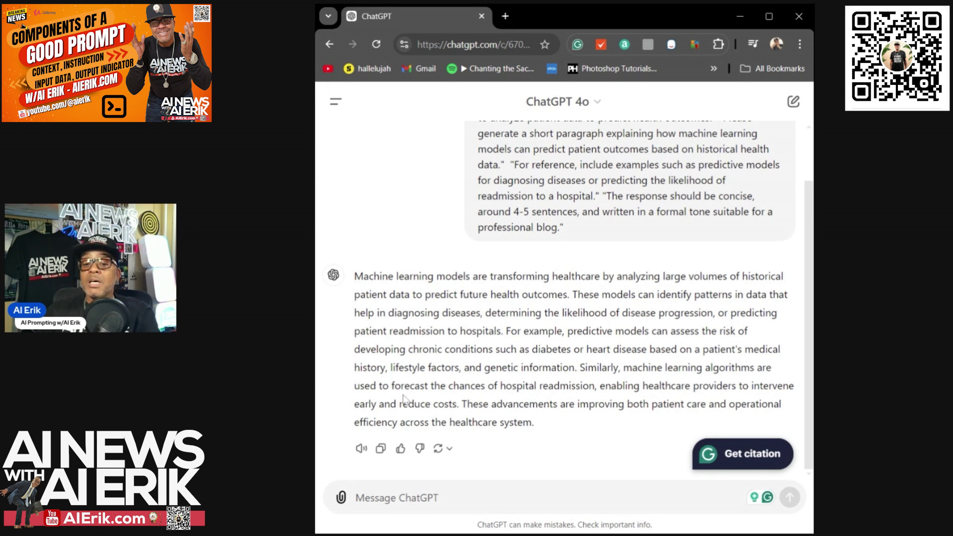
left_click_drag(637, 367, 447, 404)
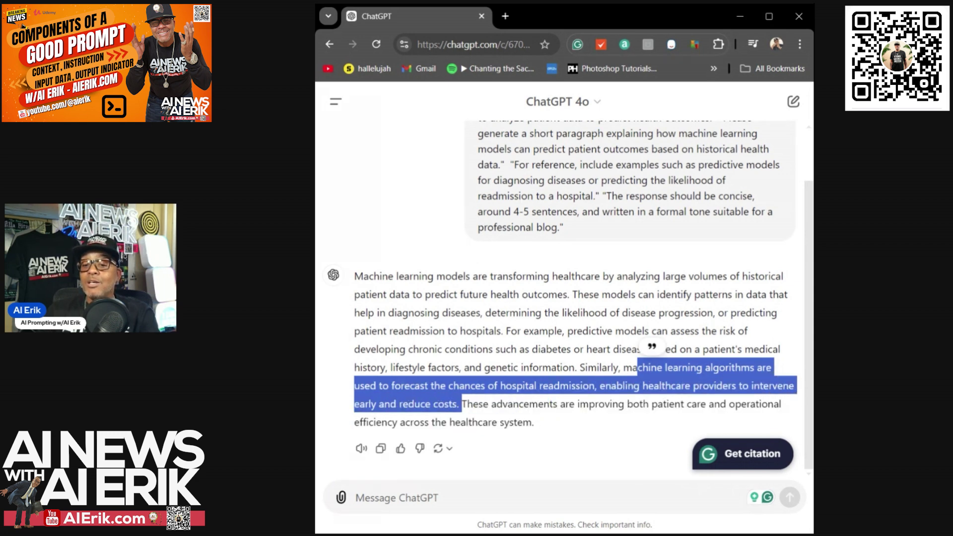
left_click(549, 441)
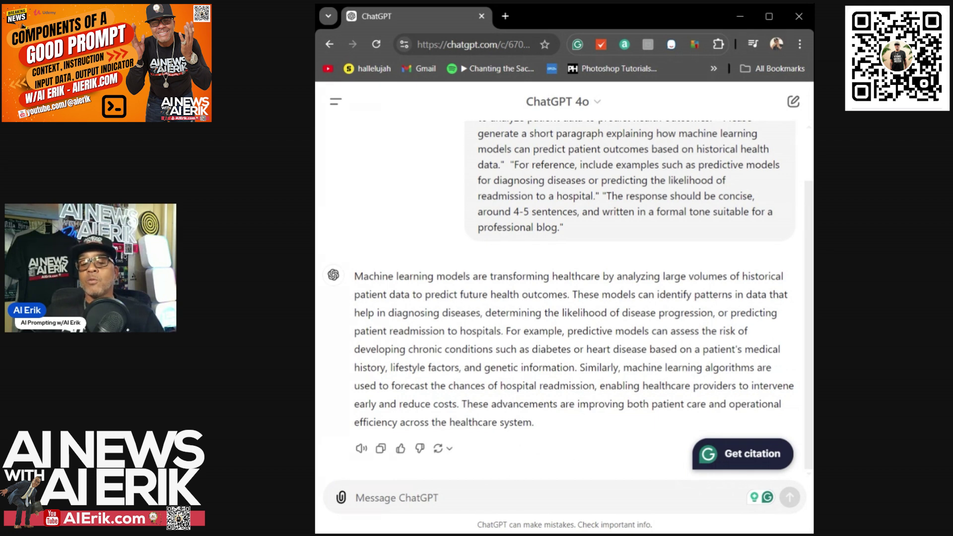
left_click(402, 450)
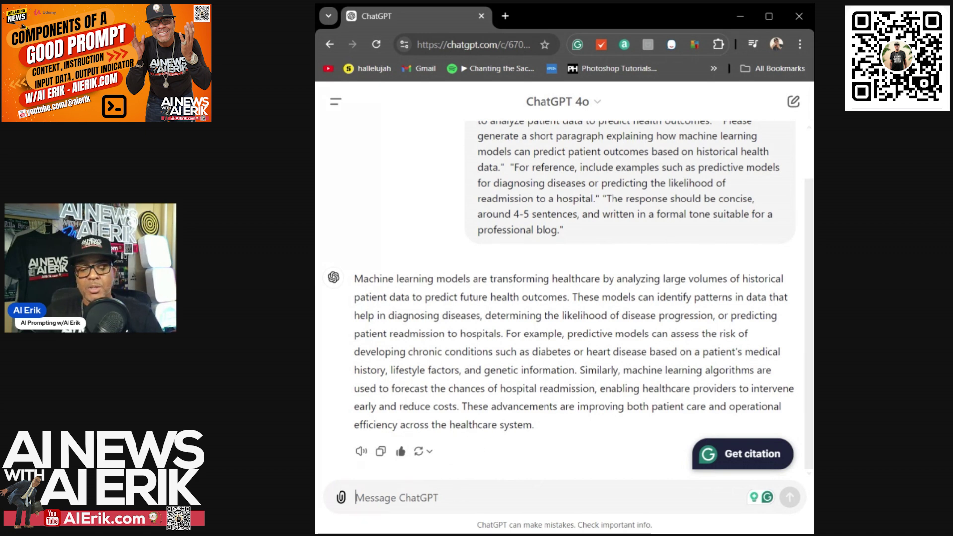
Send the follow-up request "I want you to number this and bullet it, also add a sample for each."
type("I wa")
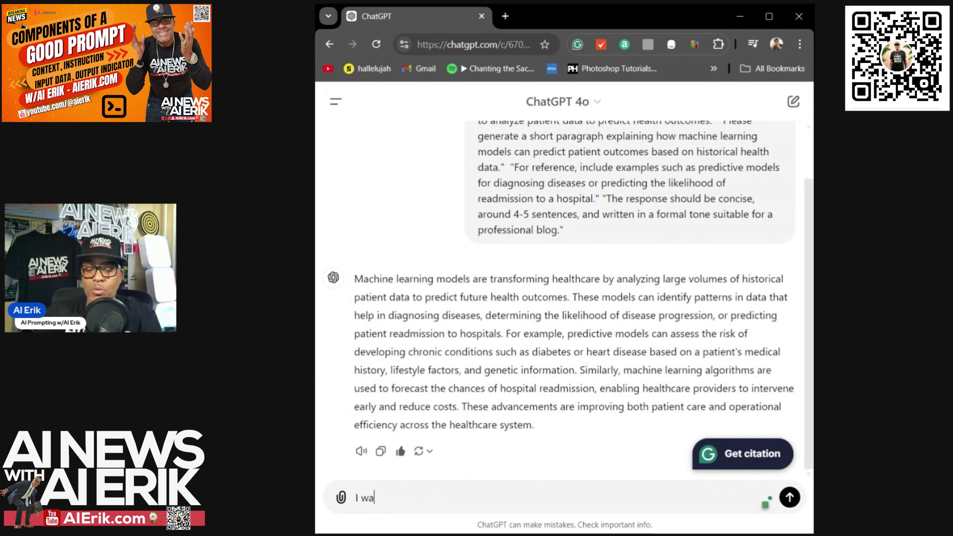
type("nt you to num")
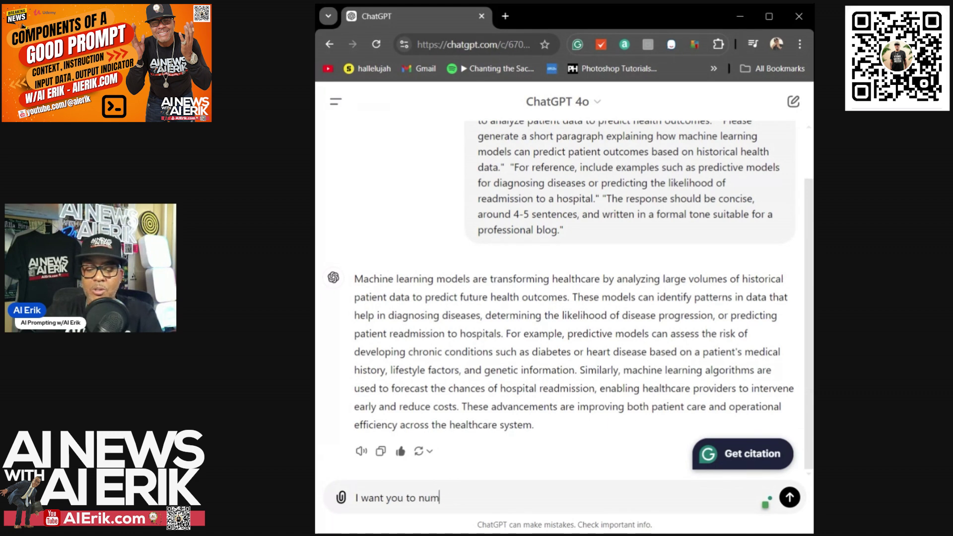
type("ber this and bulle")
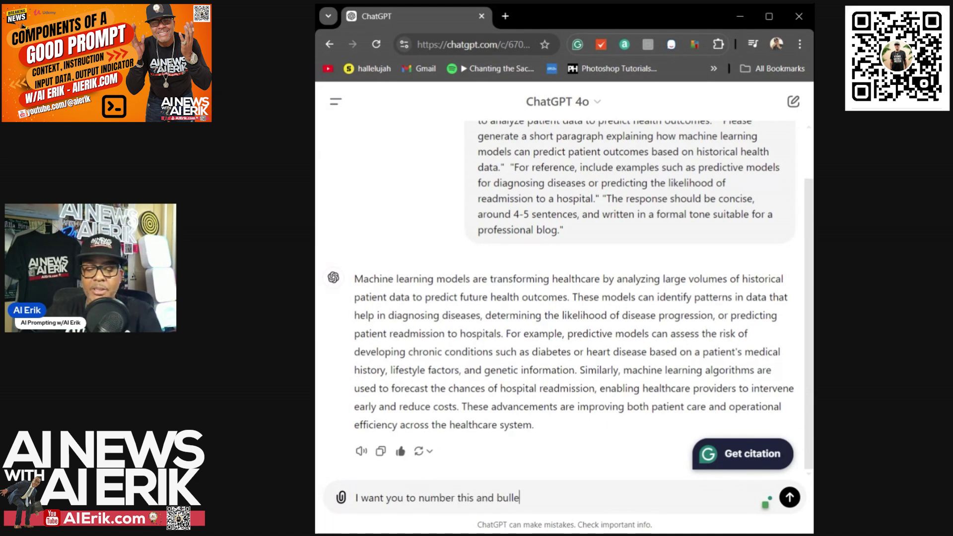
type("t it, also add a sma")
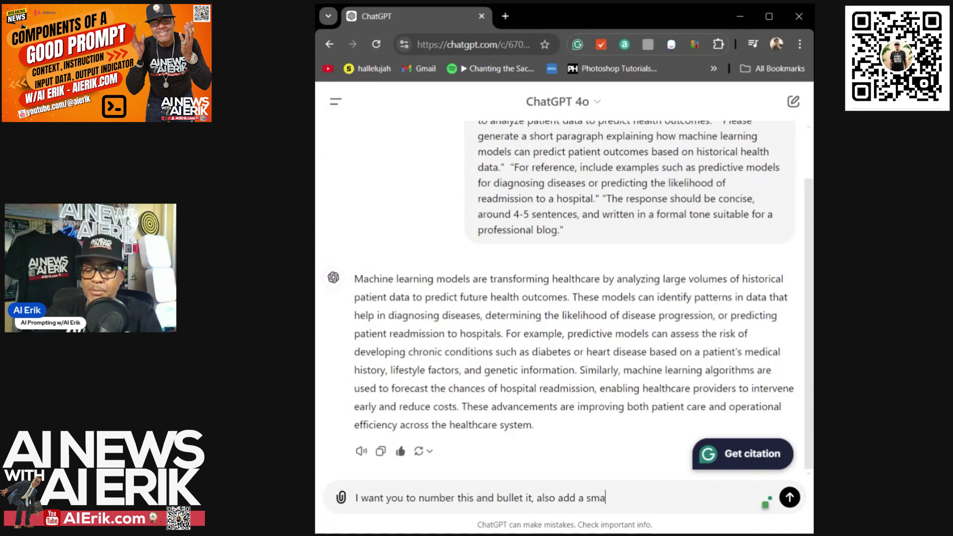
type("ple for each.")
key("Return")
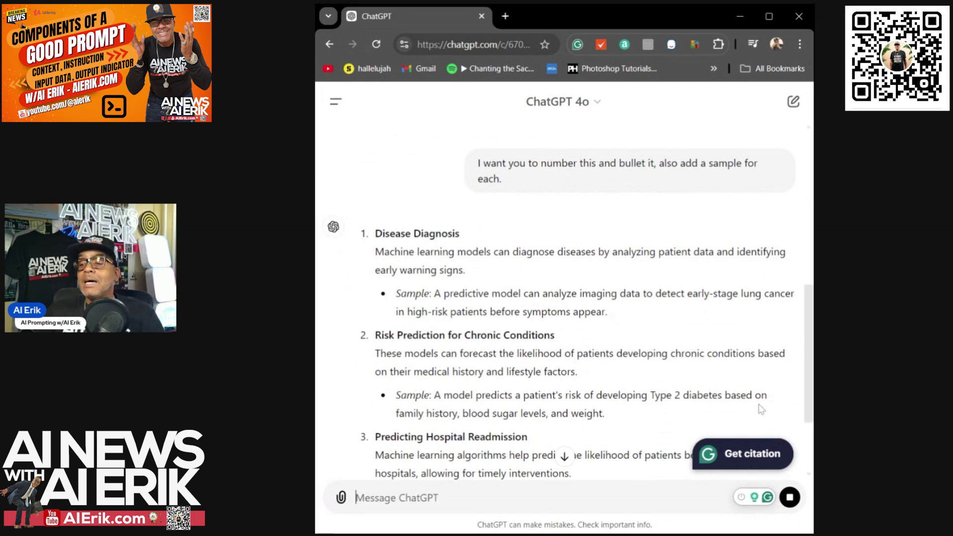
Review the numbered list with its samples and rate it as a good response
left_click_drag(806, 382, 810, 399)
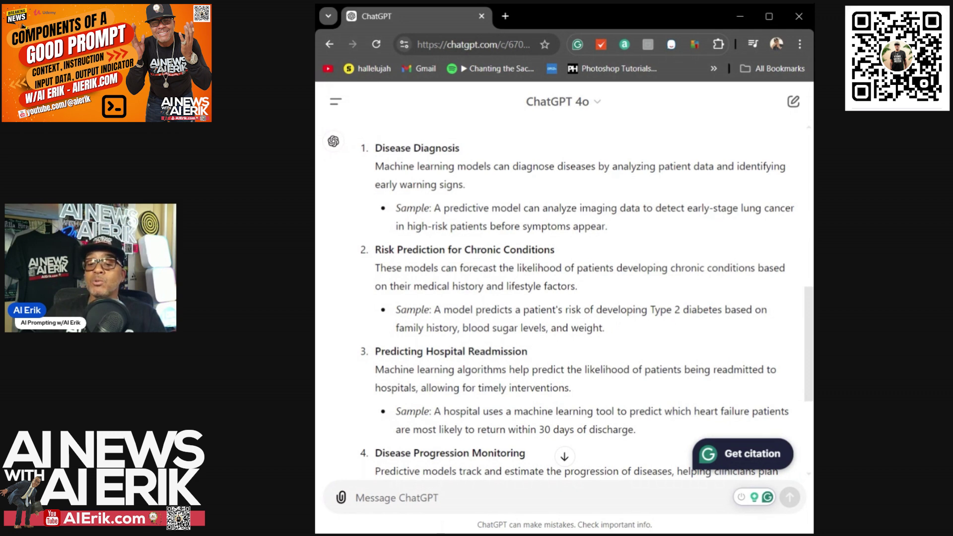
scroll(591, 343, "down", 3)
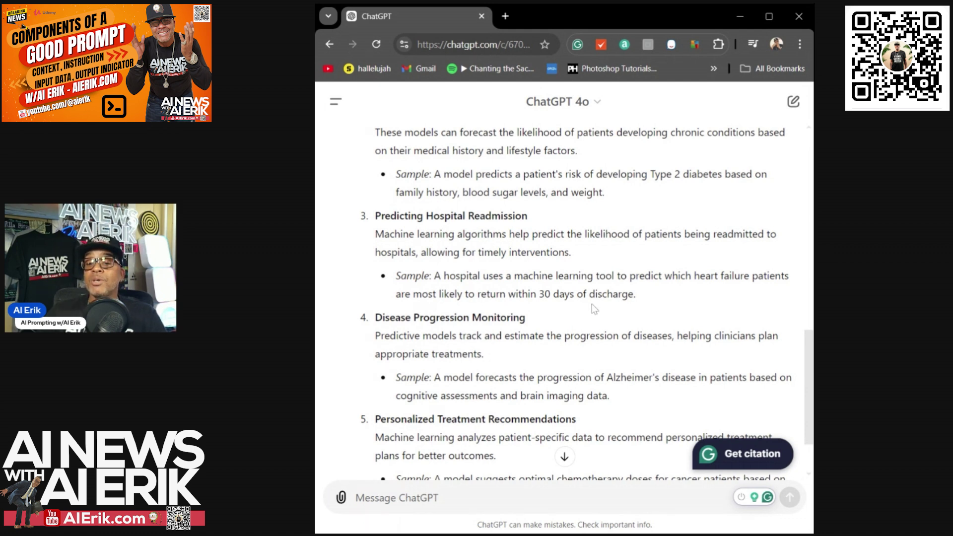
scroll(803, 422, "down", 3)
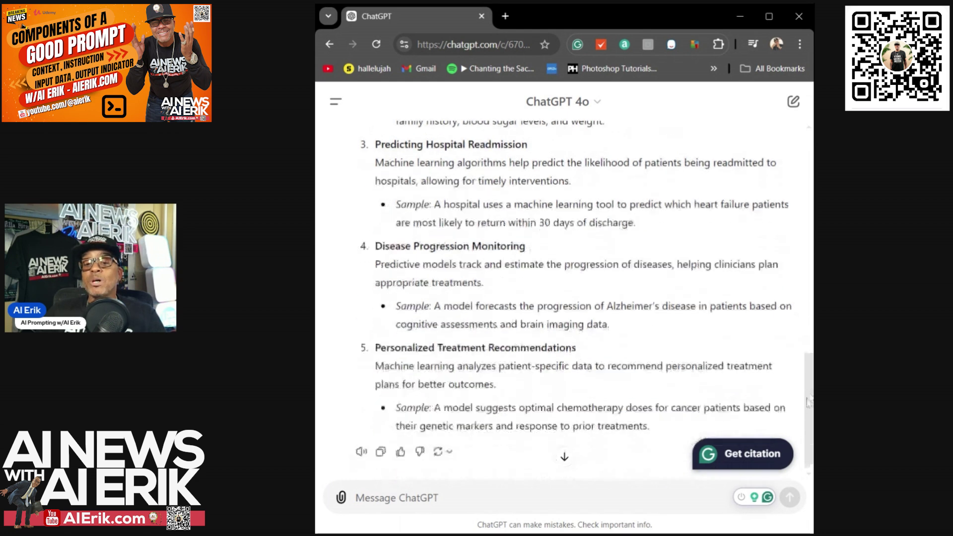
left_click(401, 447)
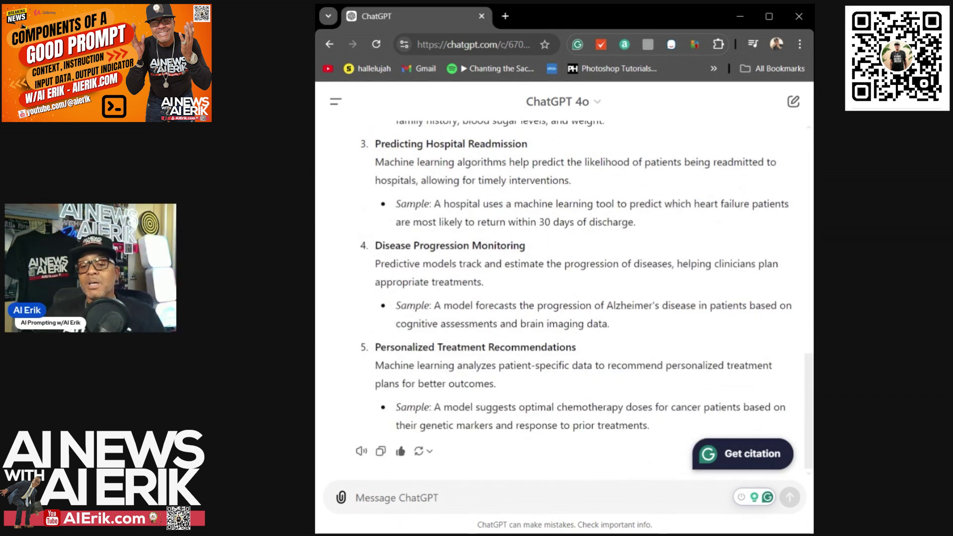
Enter "I want you to create a email based off Of AI Erik, and make this email a summary of what we just went over"
type("Now")
key("BackSpace")
key("BackSpace")
key("BackSpace")
type("I wnat ")
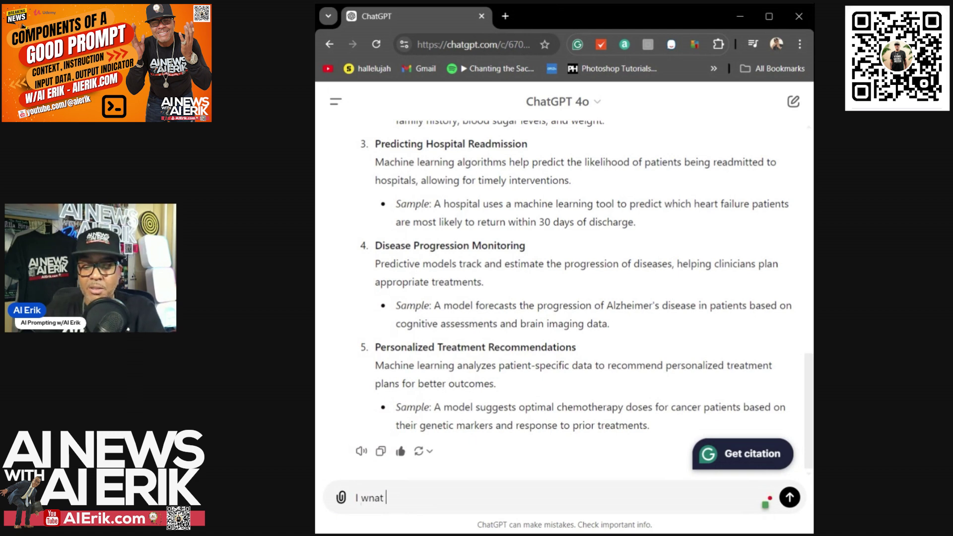
type("you to create ")
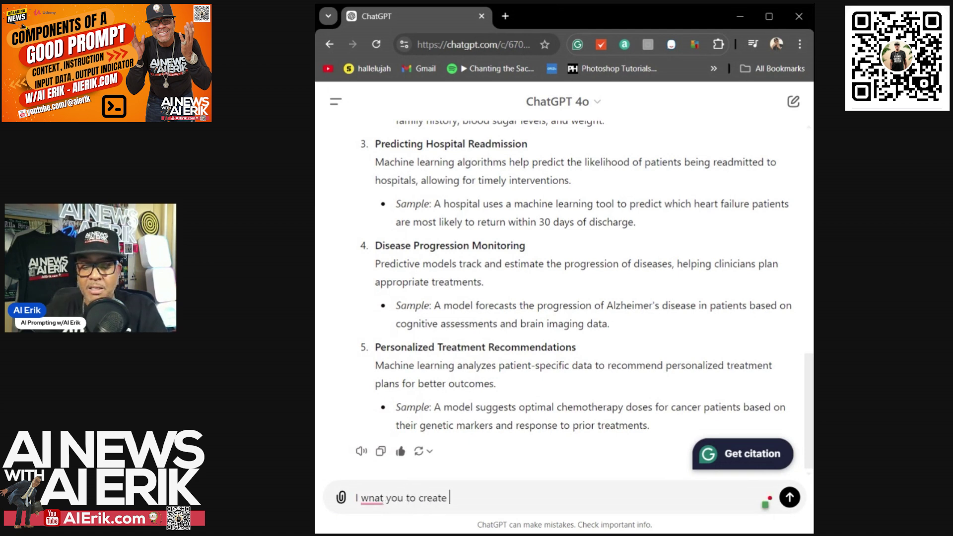
type("a email based off ")
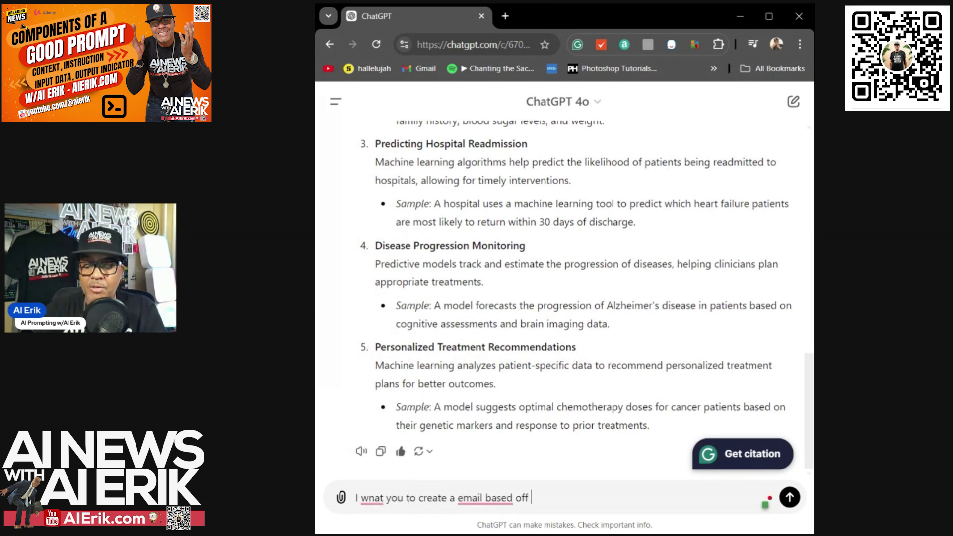
type("Of AI Erik, and ")
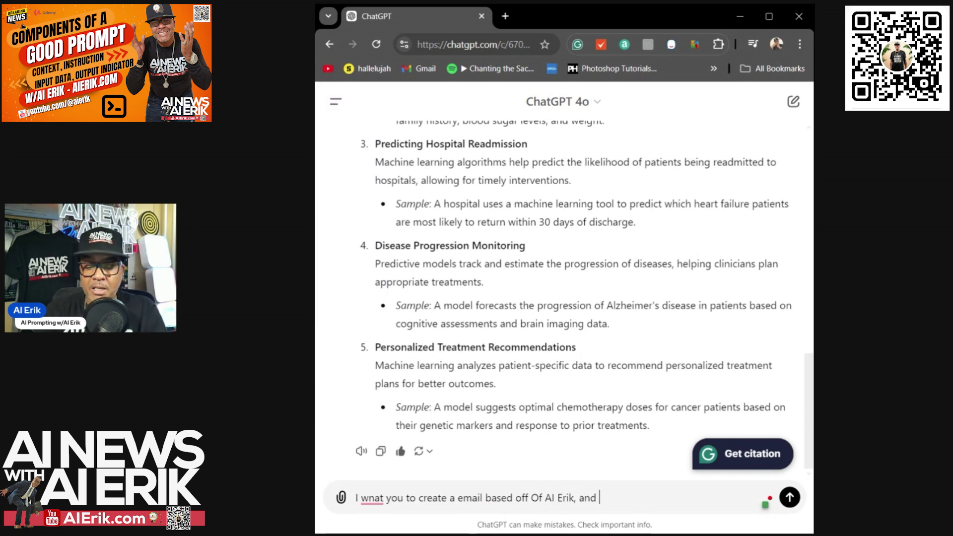
type("make this email")
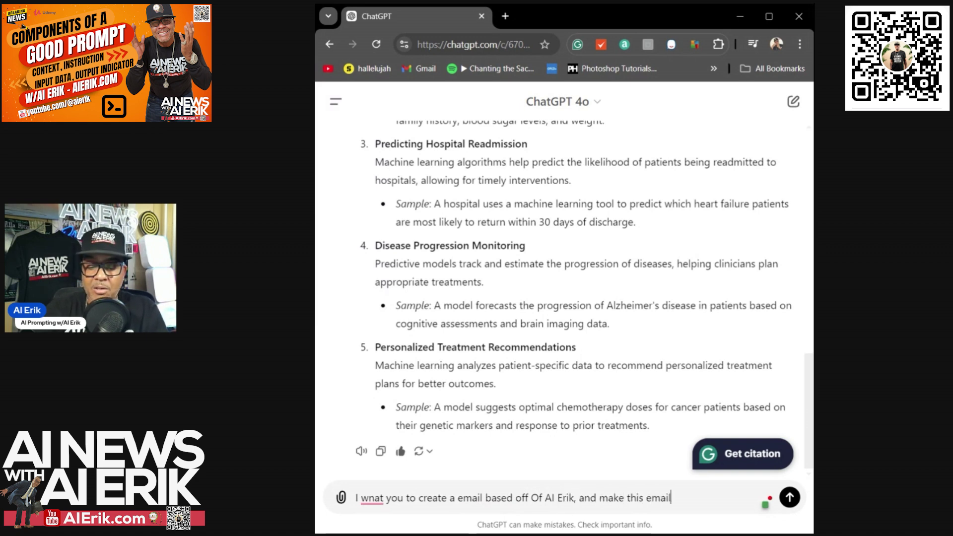
type(" a summary of ")
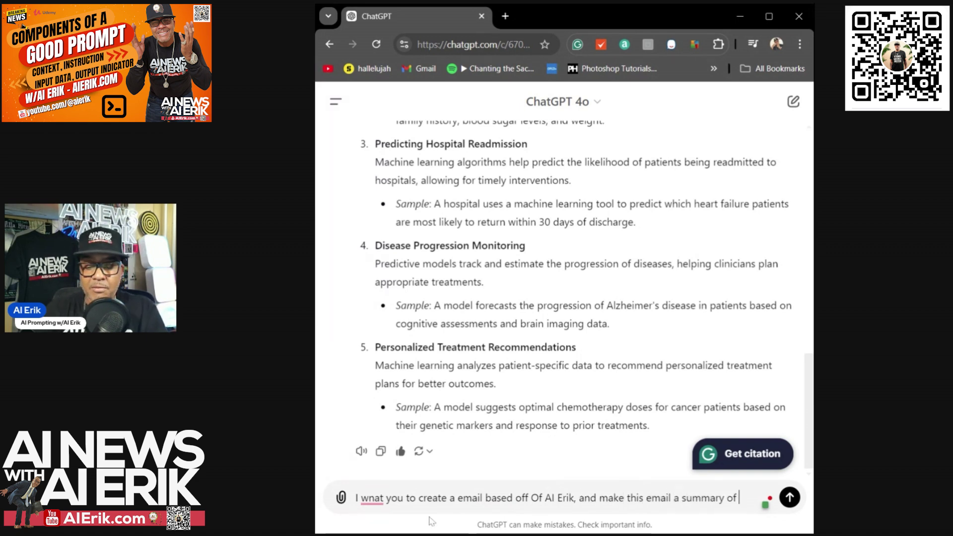
type("what we just went over")
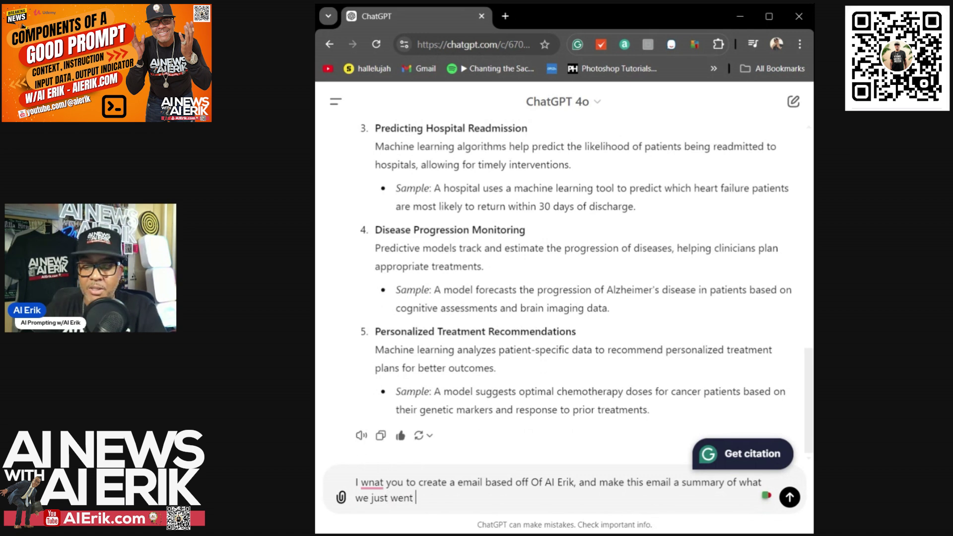
End the request with a period, correct its grammar to "an email" and "of AI Erik", and send it
key("BackSpace")
key("BackSpace")
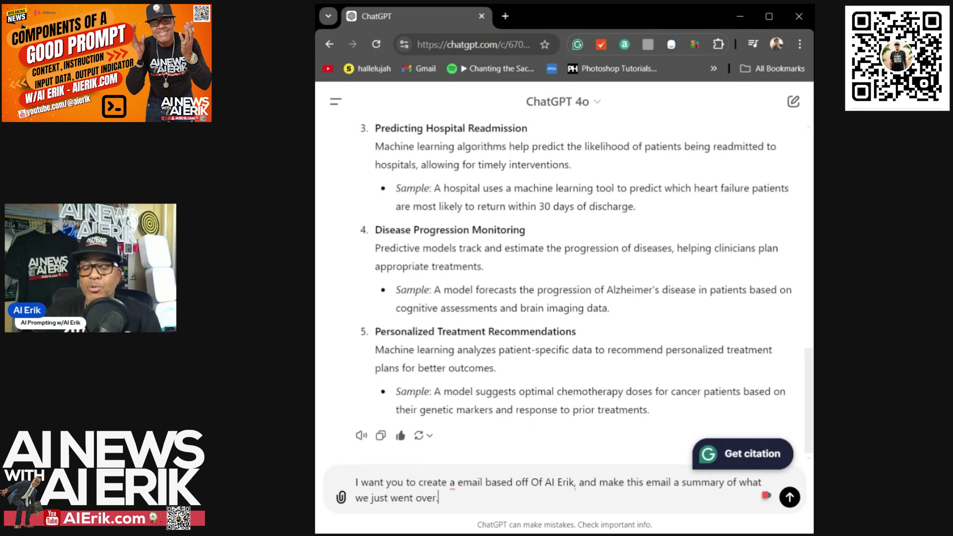
type(".")
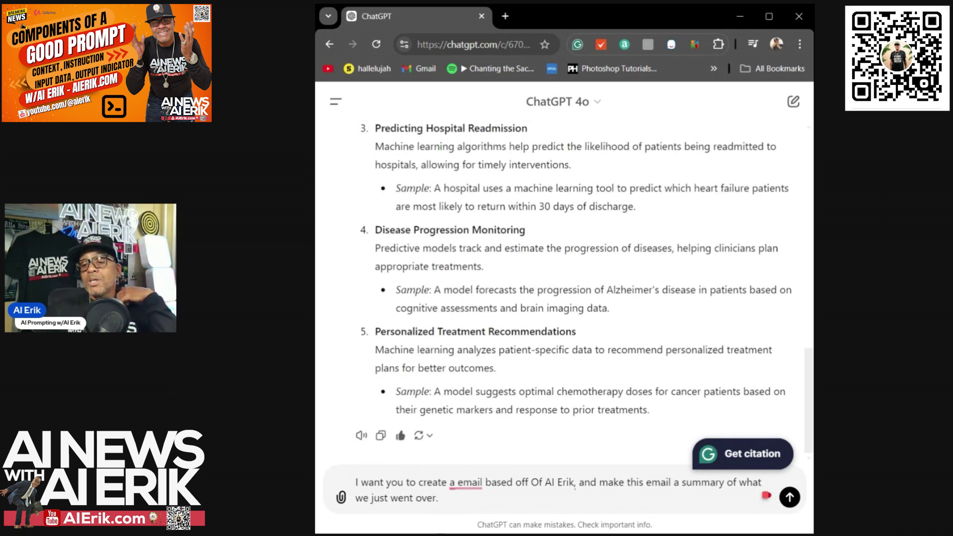
left_click(469, 416)
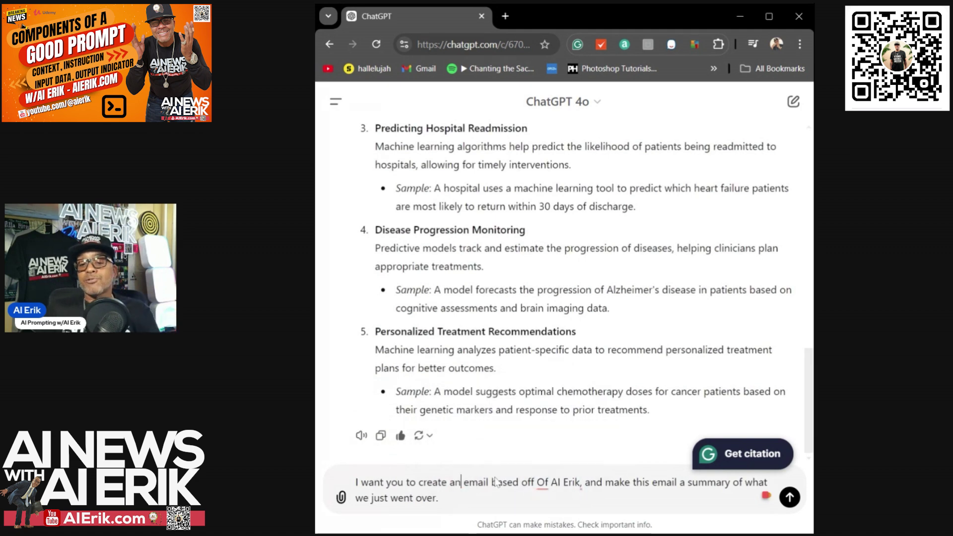
left_click(548, 437)
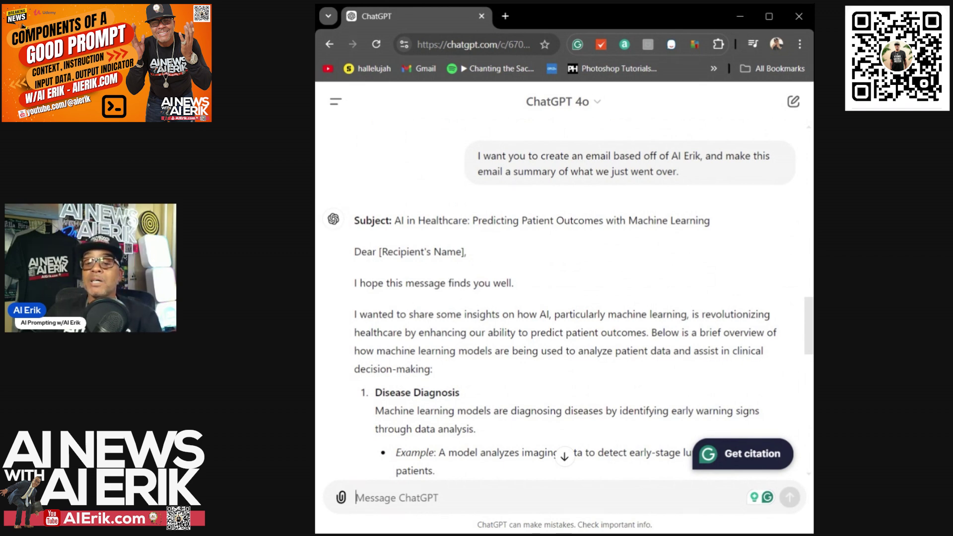
Review the generated email from its introduction to its signature, and look back at the earlier numbered list with samples
scroll(484, 230, "down", 3)
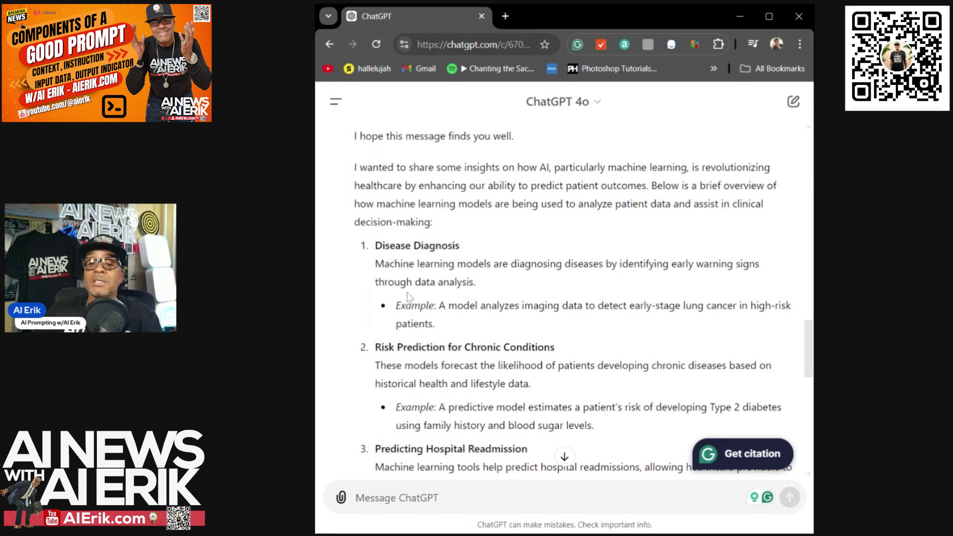
left_click_drag(809, 342, 538, 417)
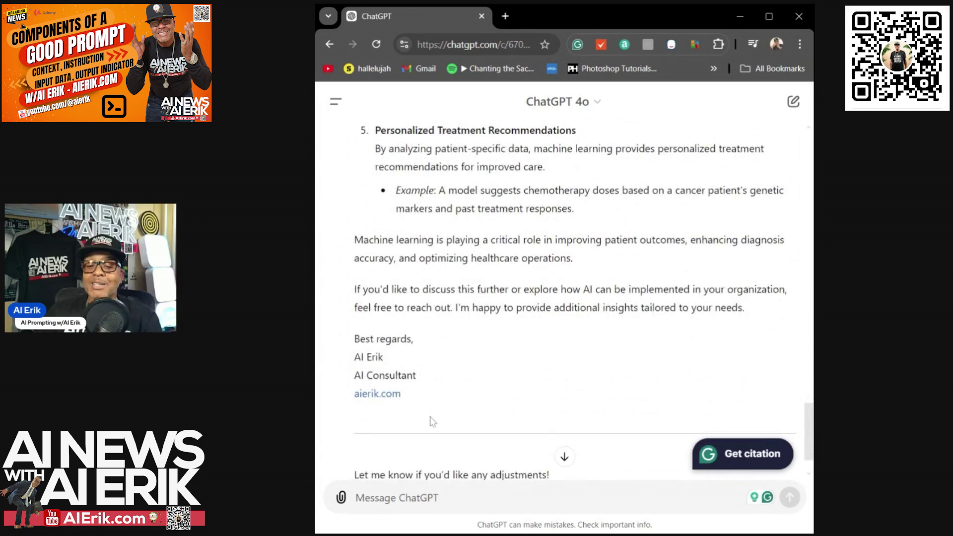
left_click_drag(809, 427, 808, 154)
scroll(564, 298, "down", 8)
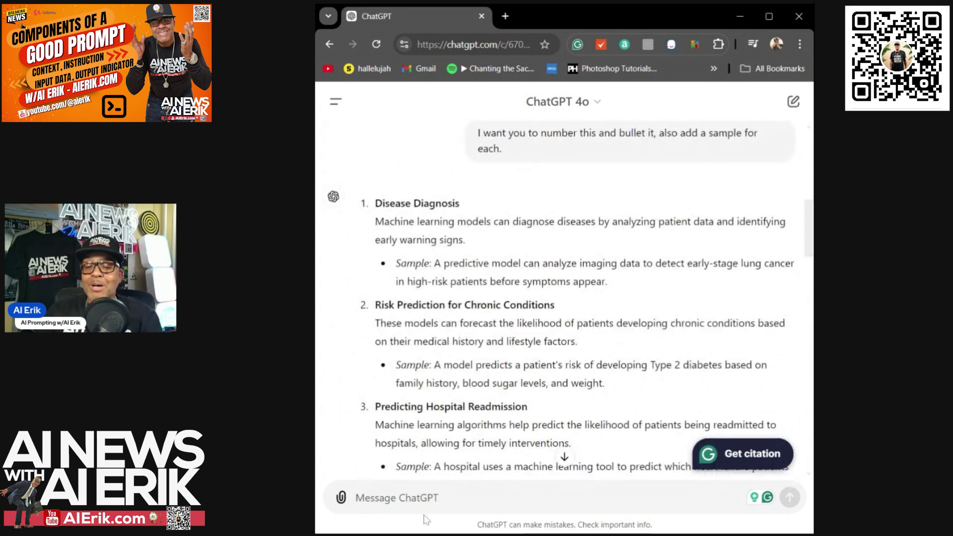
Write another follow-up message in the chat, beginning with "I"
type("I just gave")
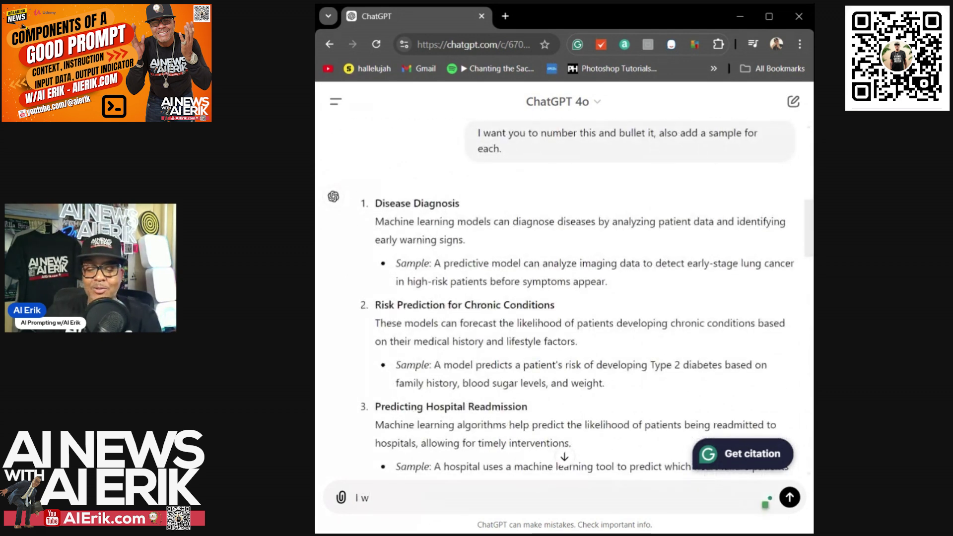